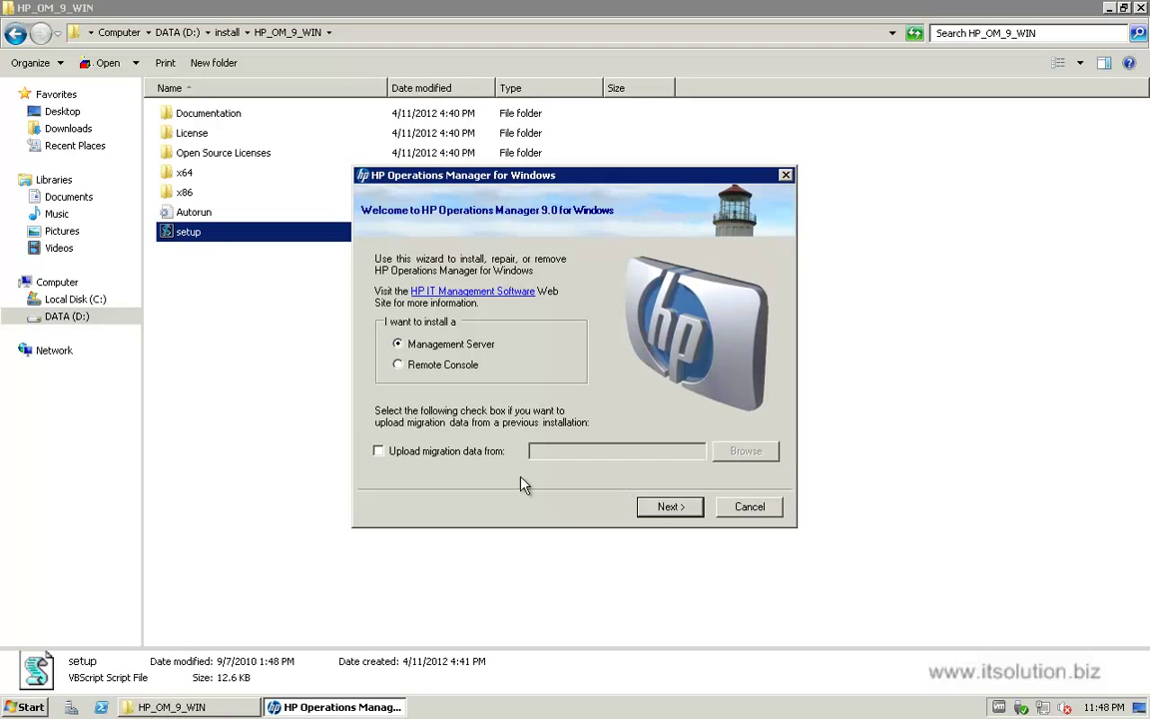
Proceed with the Management Server installation, opening the linked KB944390 article and acknowledging the prerequisite report and its information notices
left_click(671, 507)
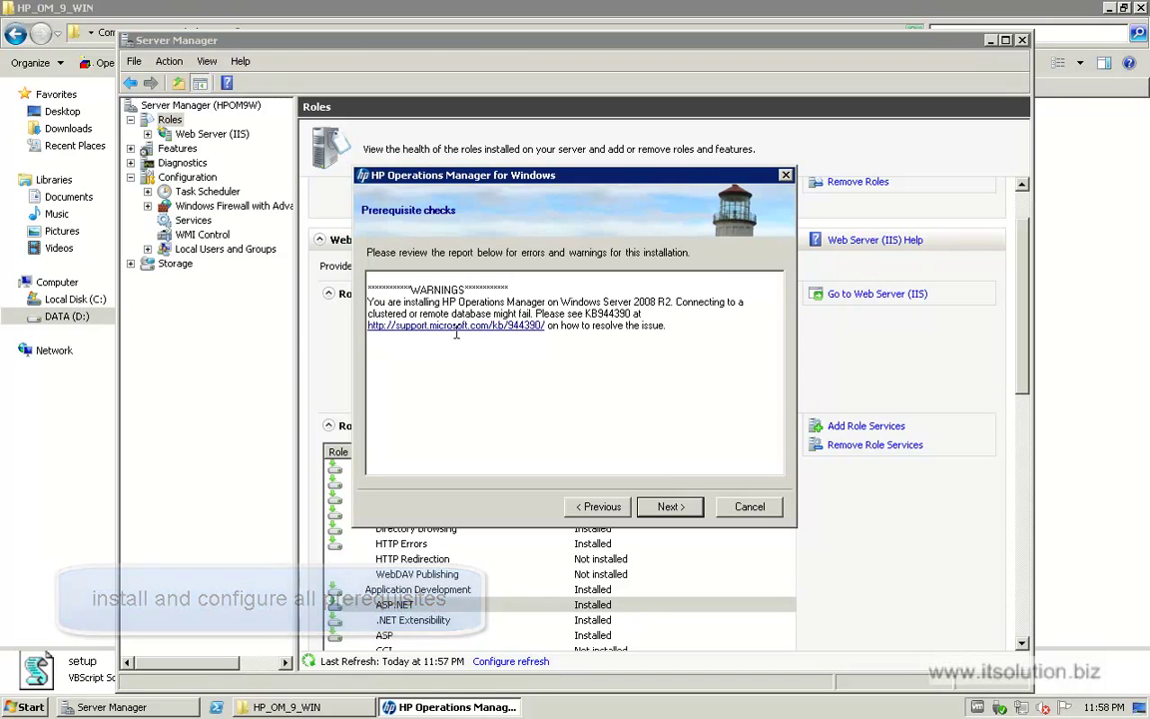
left_click(457, 328)
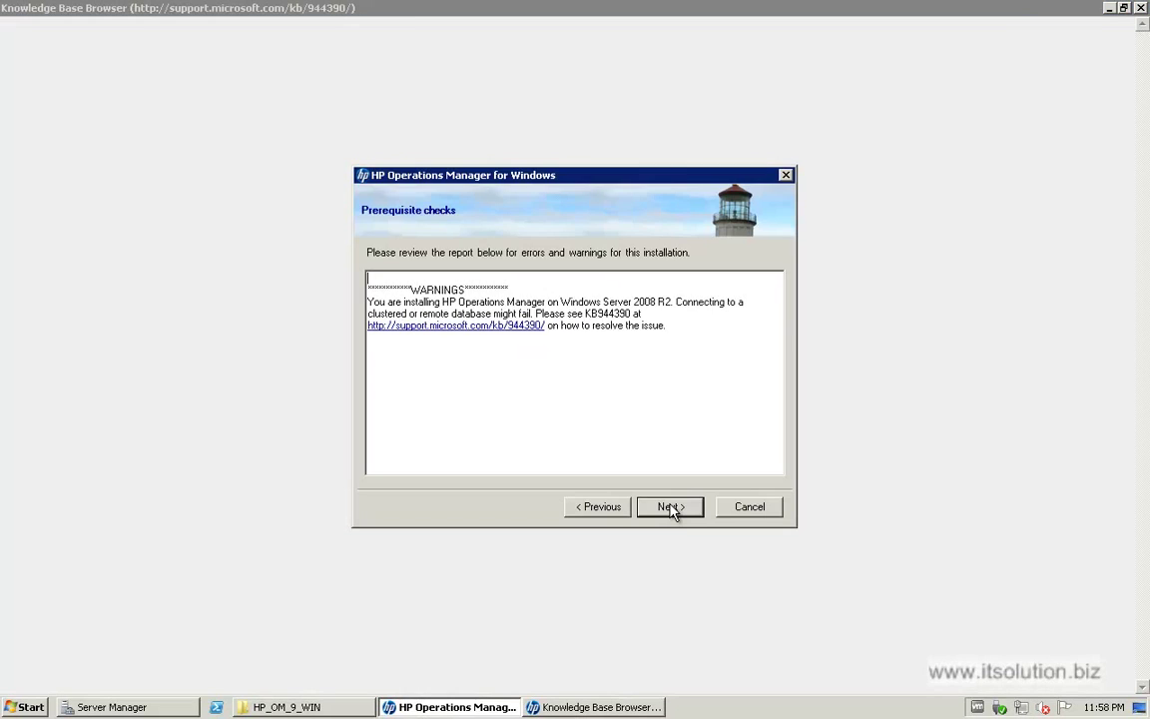
left_click(672, 507)
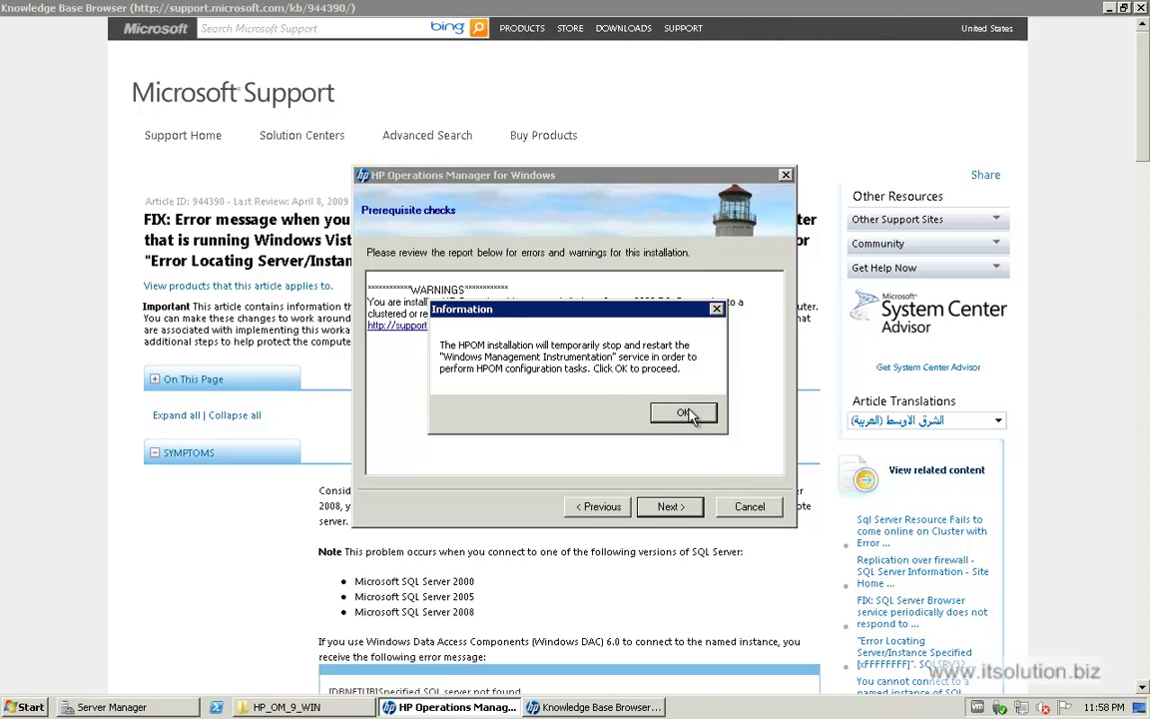
left_click(684, 413)
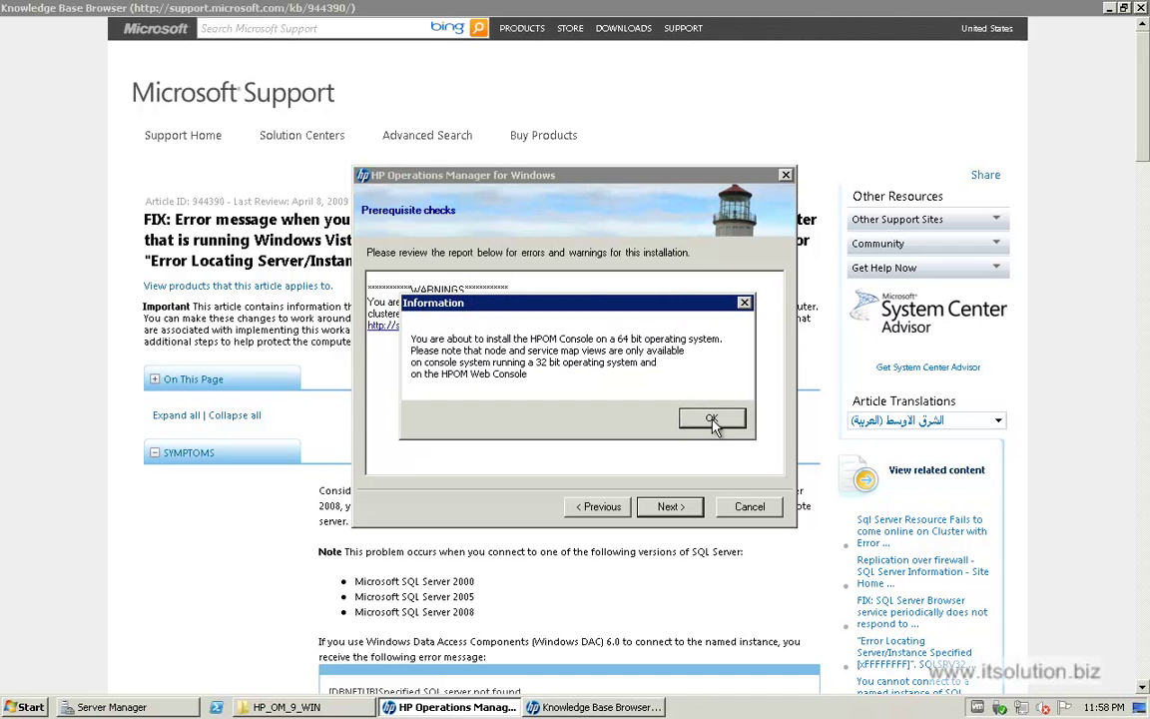
left_click(711, 422)
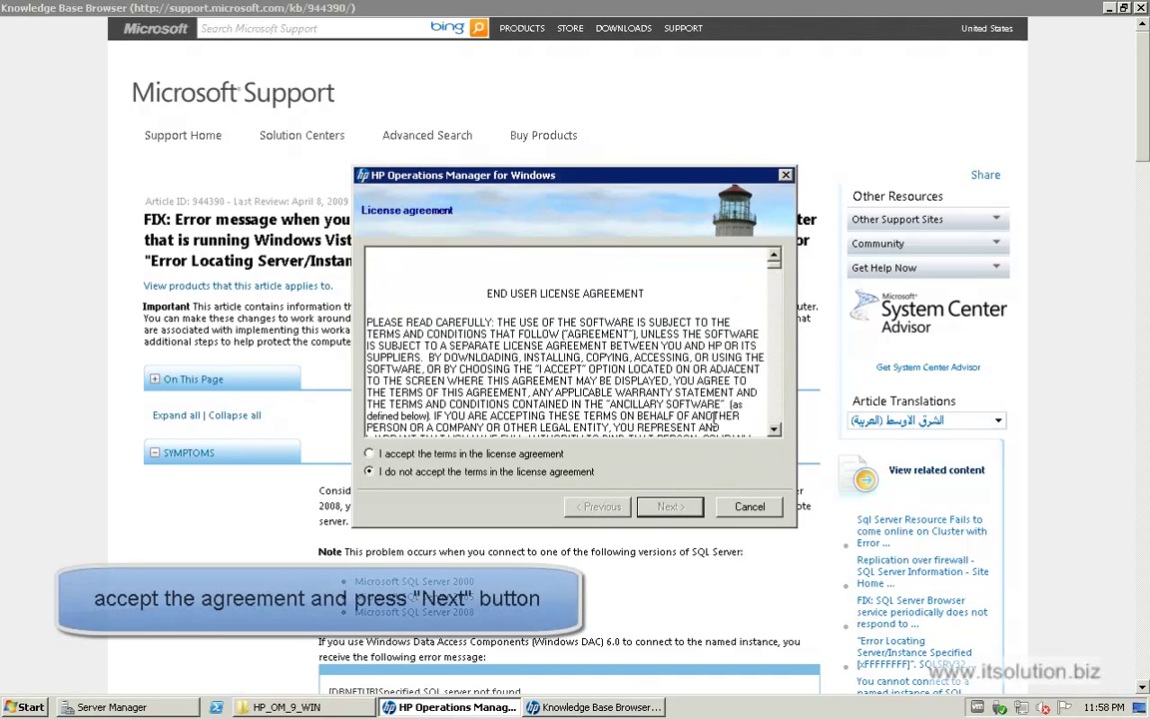
Accept the terms of the license agreement and keep English as the HP Operations Manager language
left_click(482, 455)
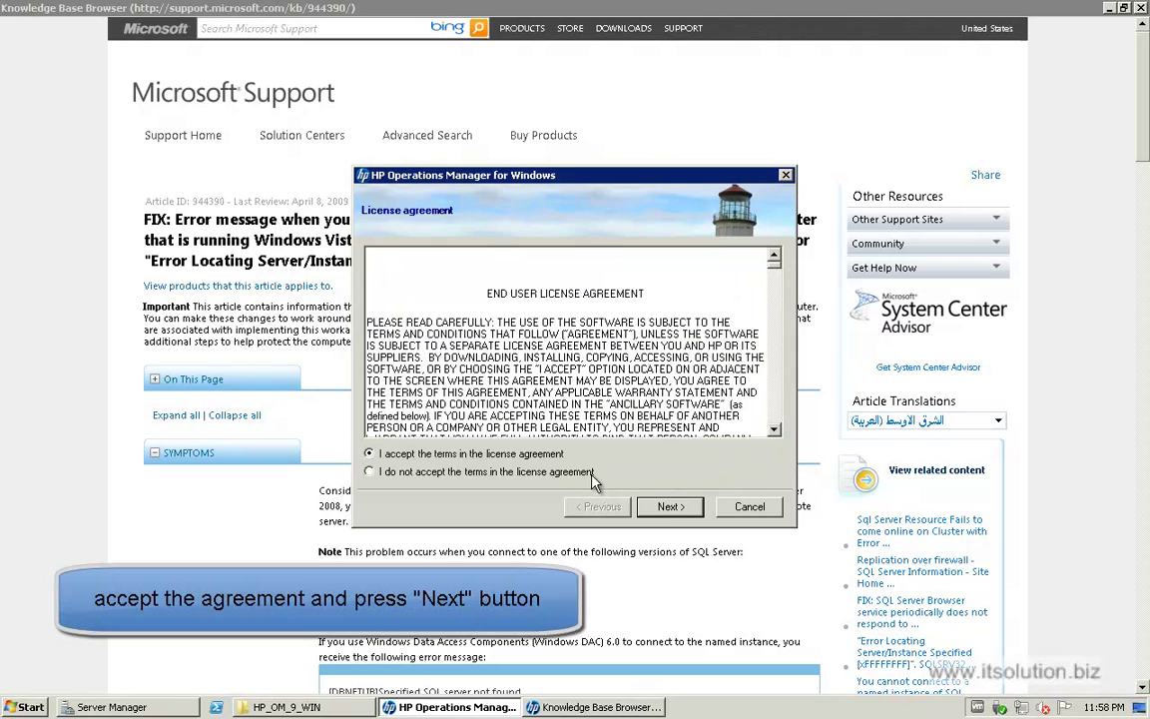
left_click(669, 507)
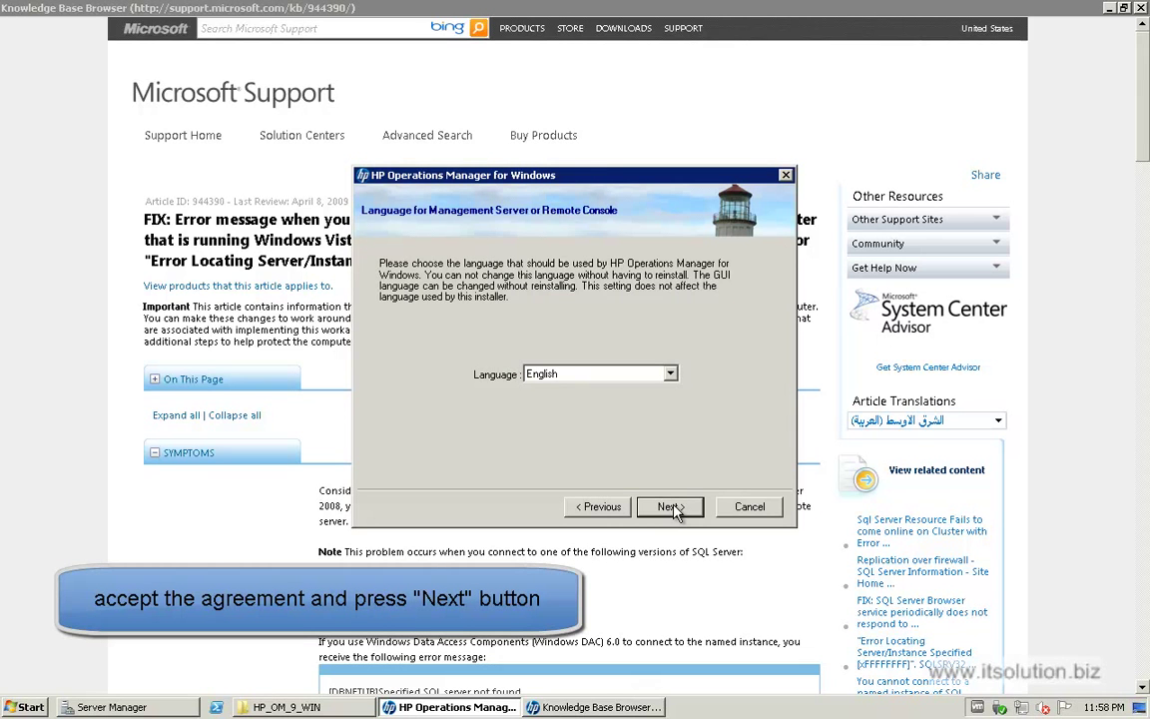
left_click(669, 507)
left_click(668, 507)
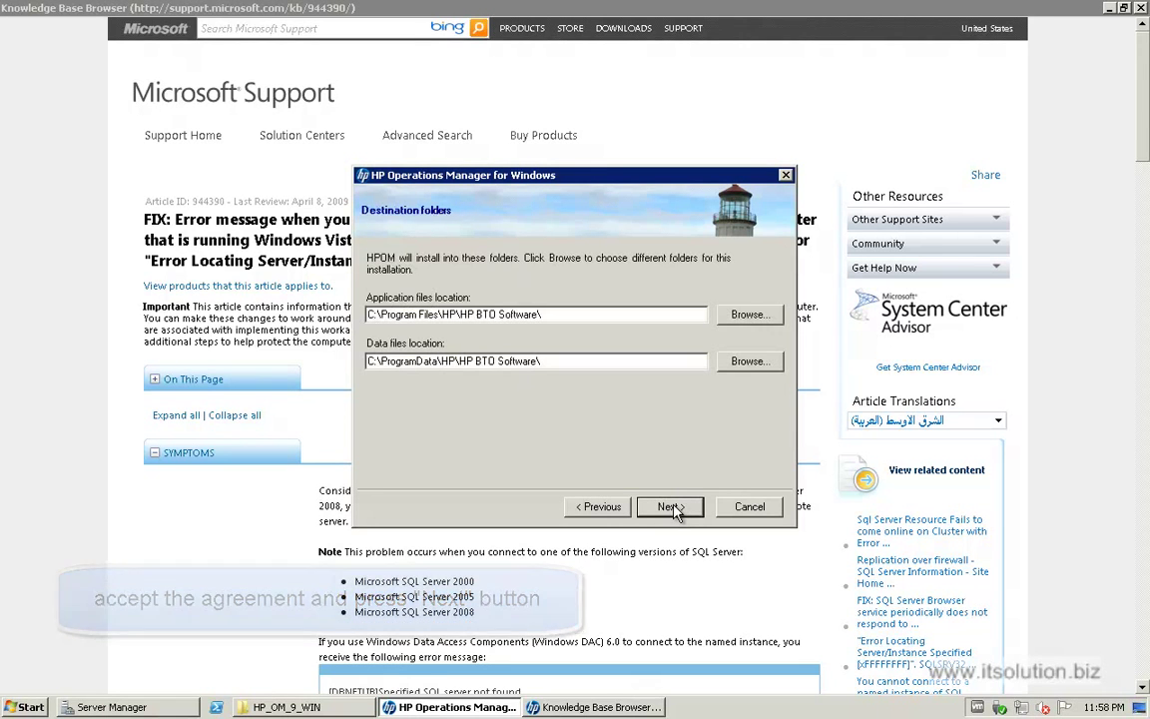
Keep the default destination folders and use domain accounts from the ITSOLUTION domain
left_click(671, 507)
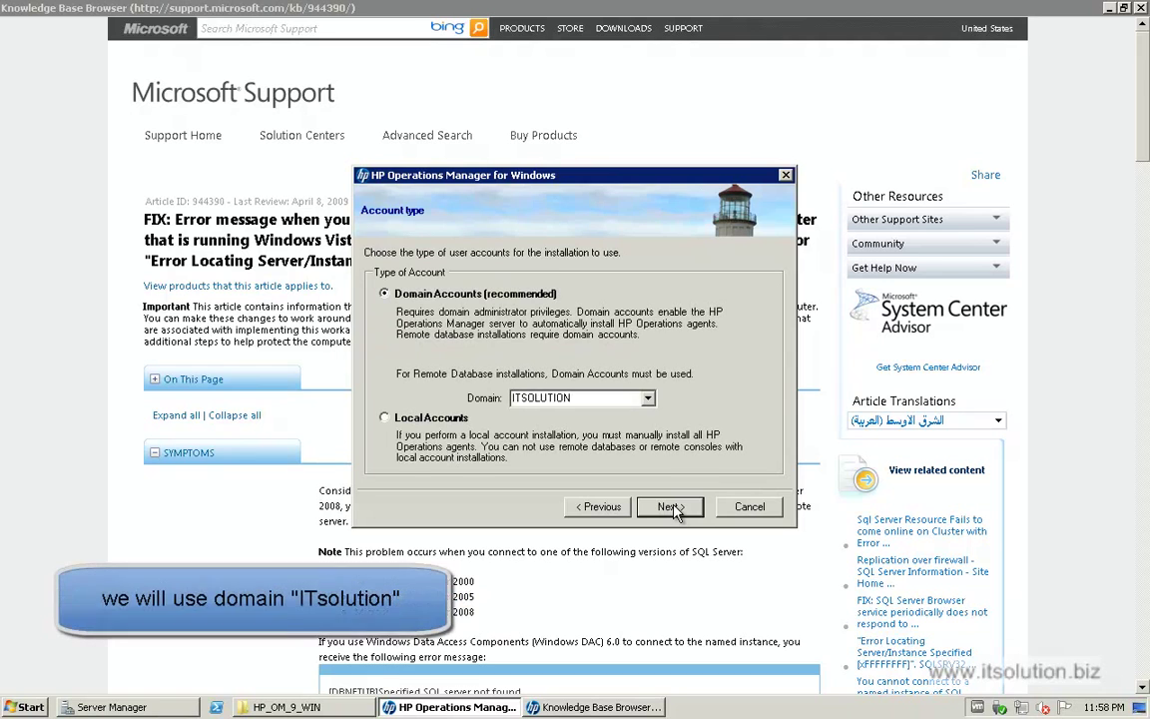
key("Tab")
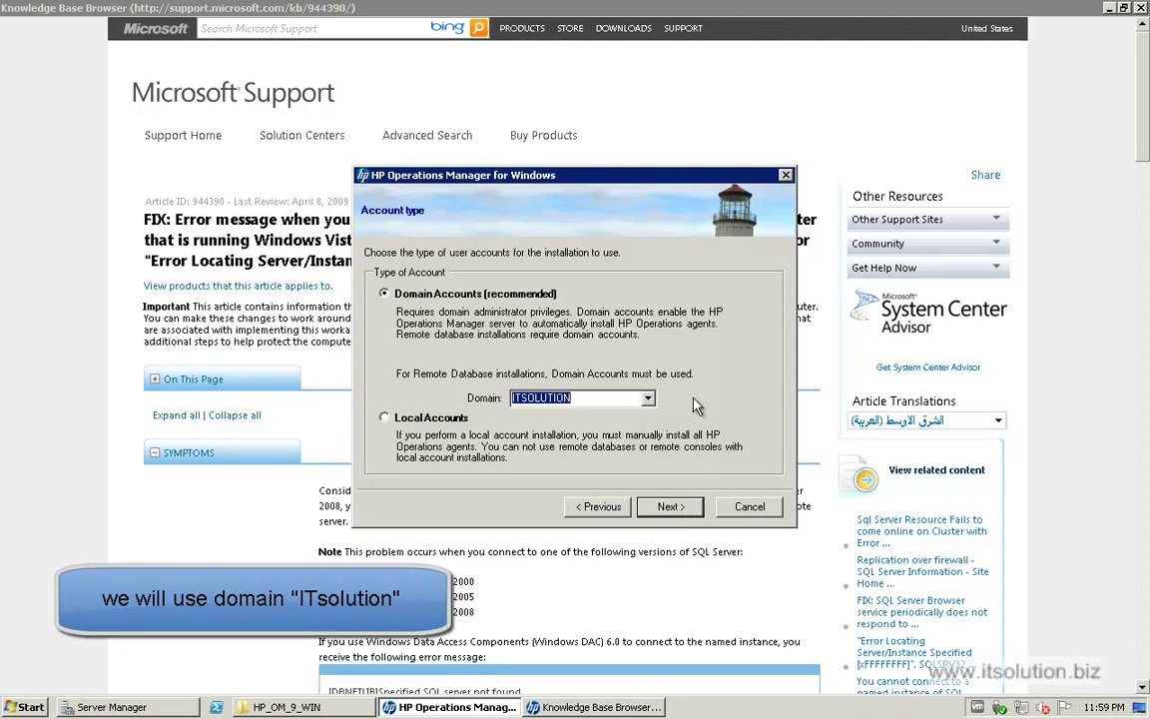
left_click(689, 506)
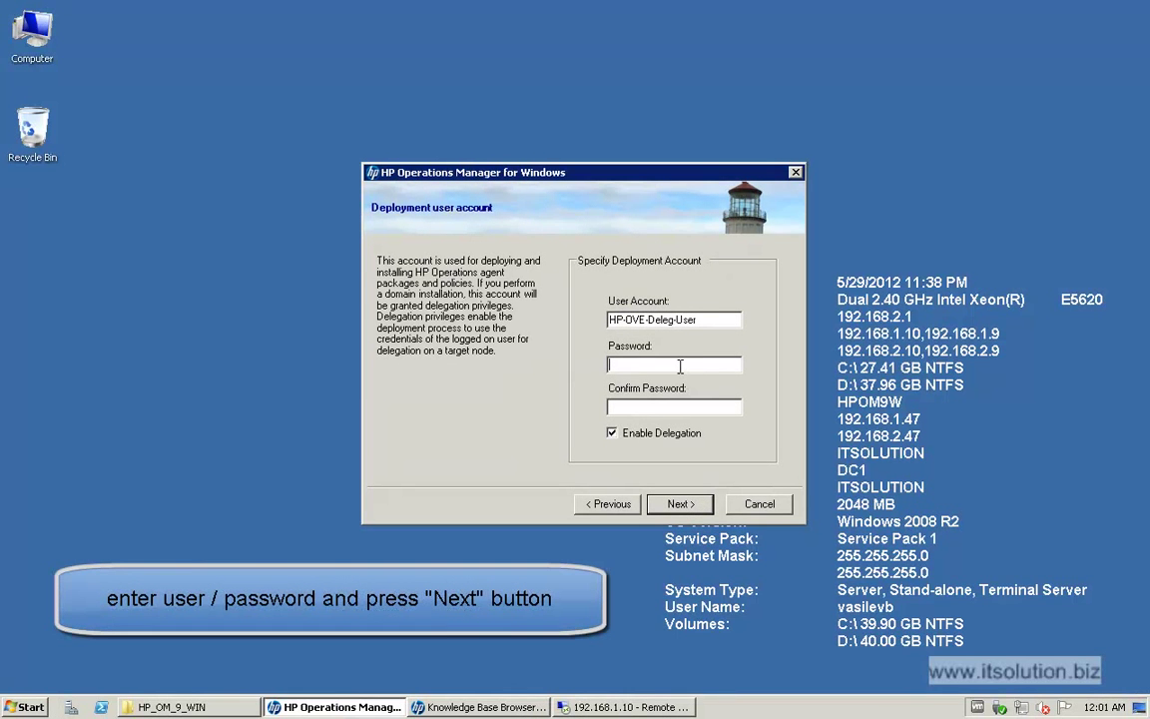
Enter and confirm the password for the HP-OVE-Deleg-User deployment account, keep delegation enabled, and agree to create the account
type("**********")
left_click(673, 406)
type("**********")
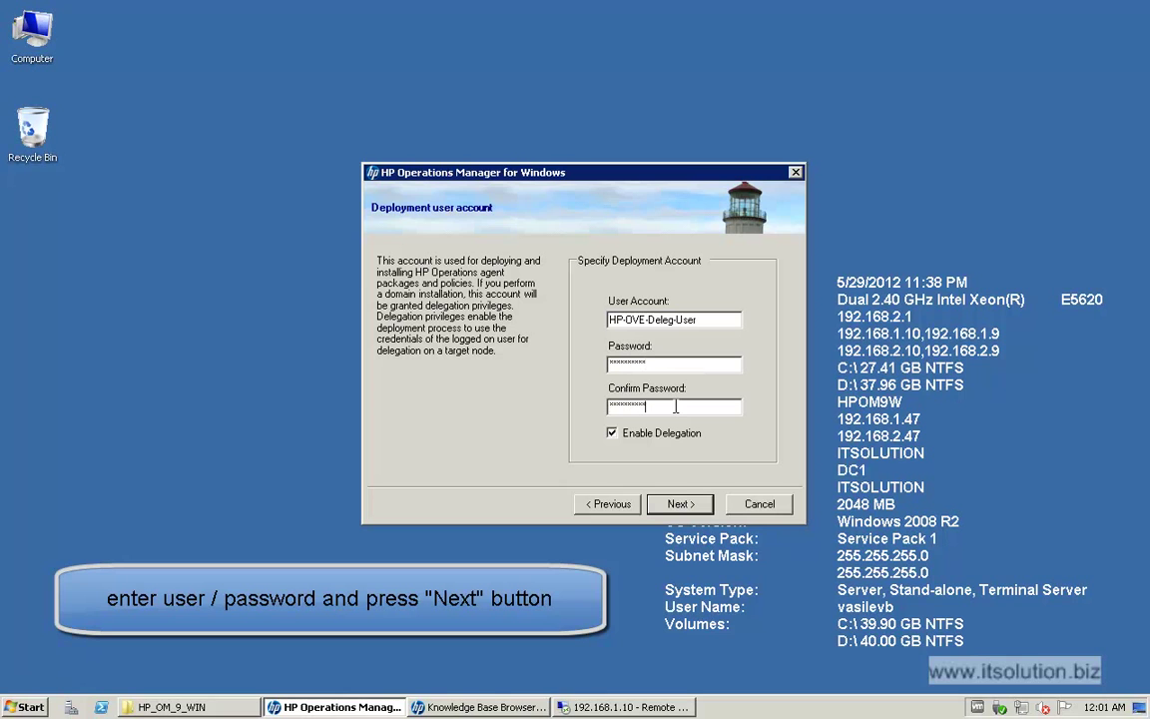
left_click(685, 505)
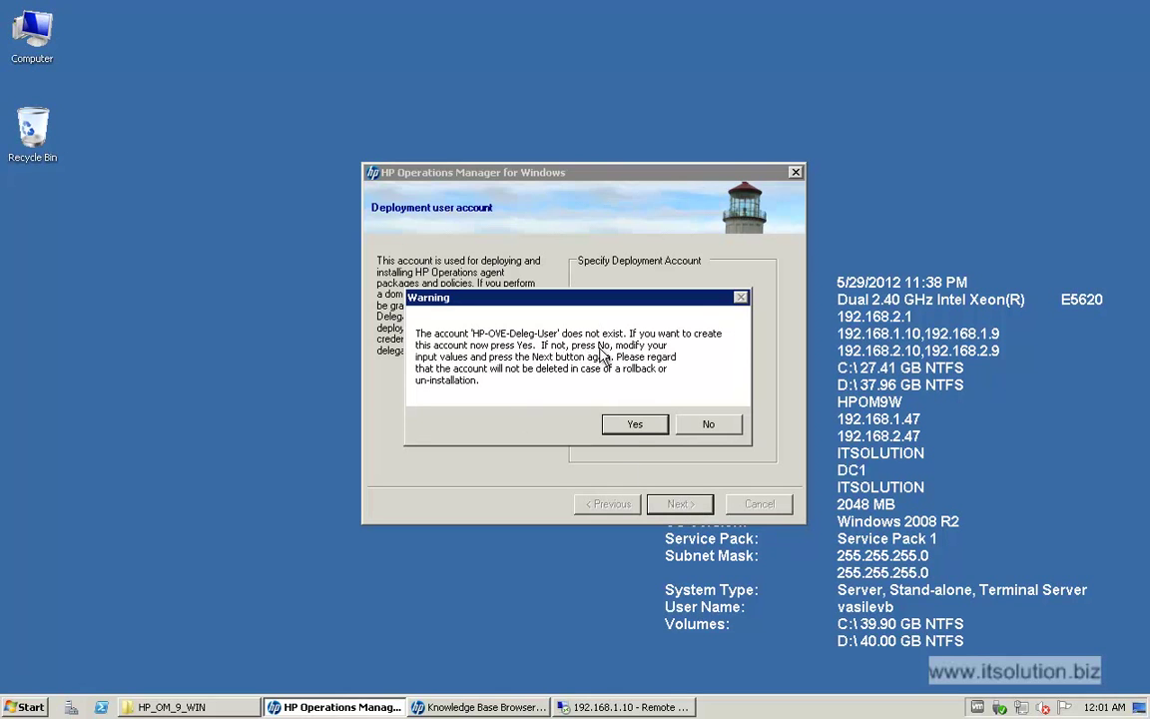
left_click(633, 426)
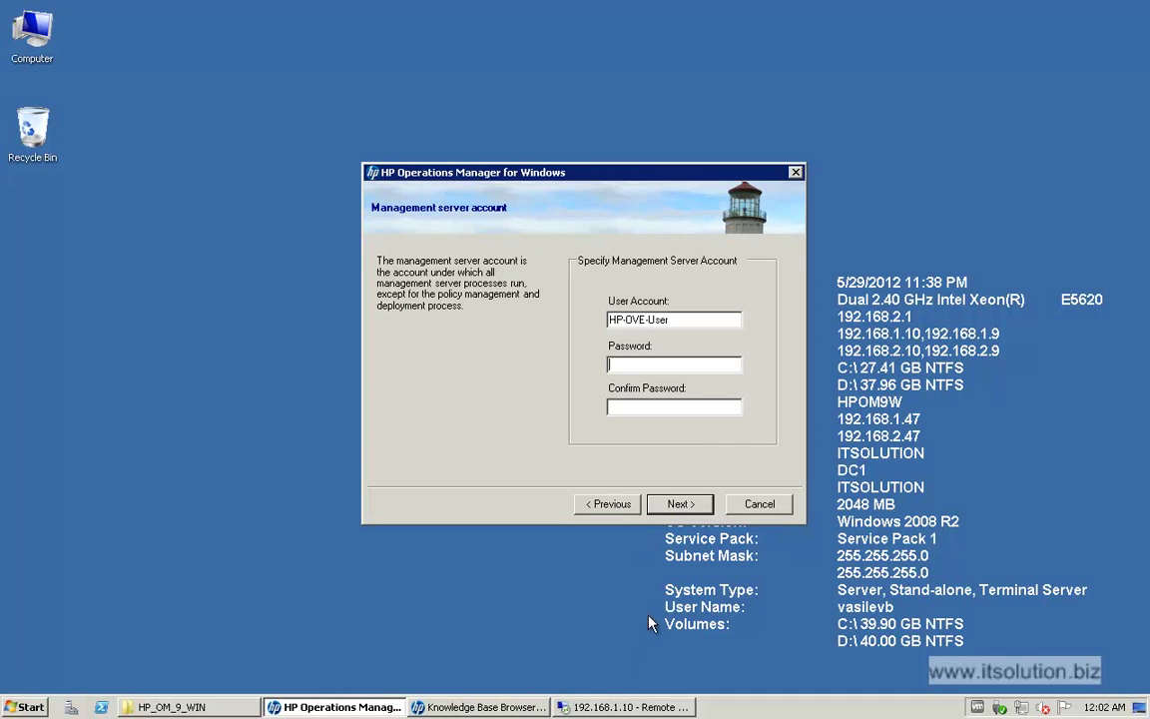
Enter and confirm the password for the HP-OVE-User management server account and agree to create the account
key("shift+Tab")
key("Tab")
key("ctrl+v")
left_click(637, 405)
key("ctrl+v")
left_click(682, 505)
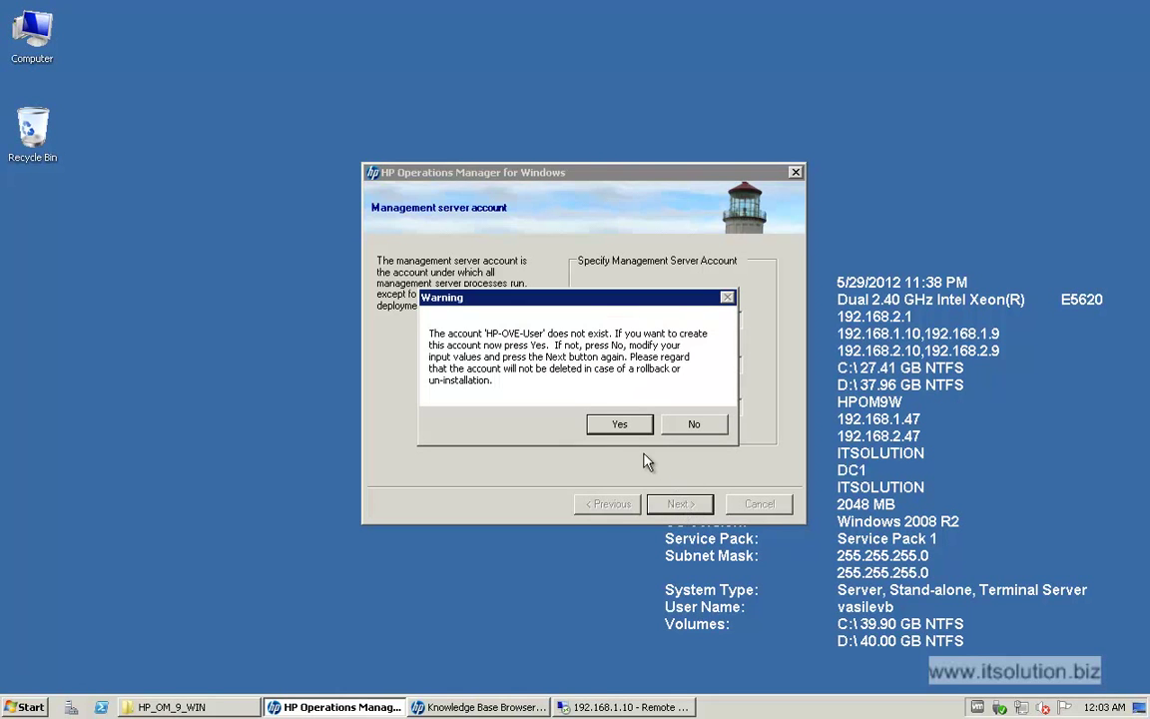
left_click(614, 420)
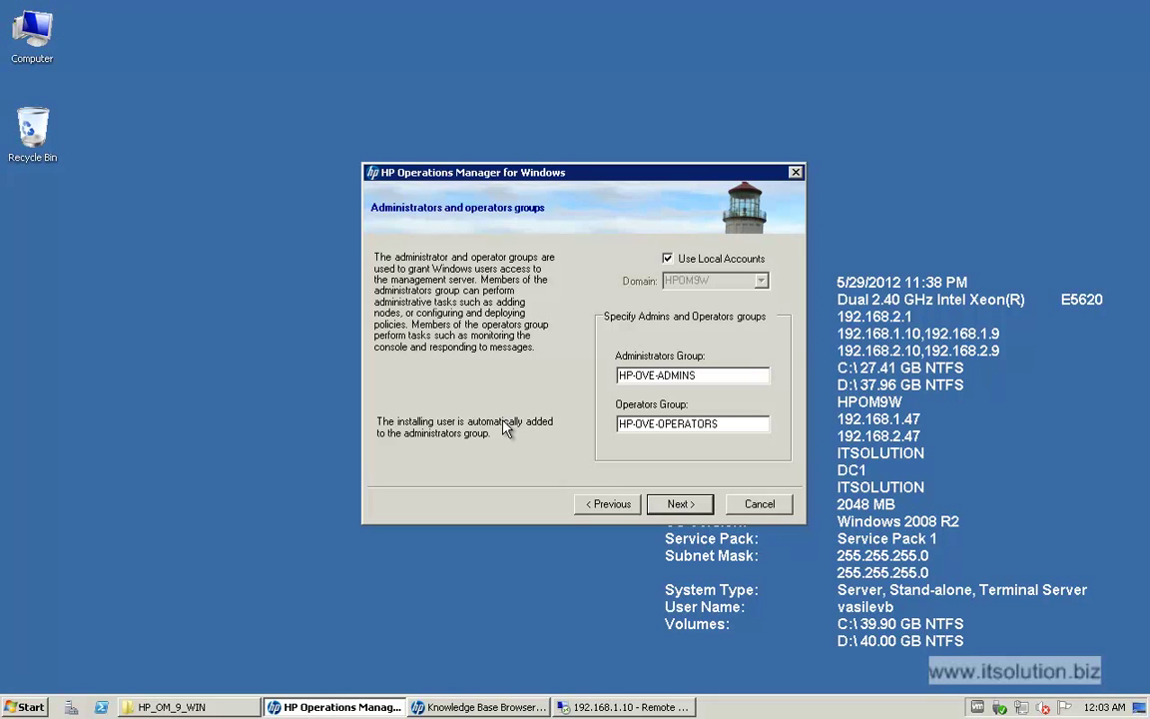
Use ITSOLUTION domain groups instead of local accounts, keeping HP-OVE-ADMINS for administrators and HP-OVE-OPERATORS for operators
left_click(668, 259)
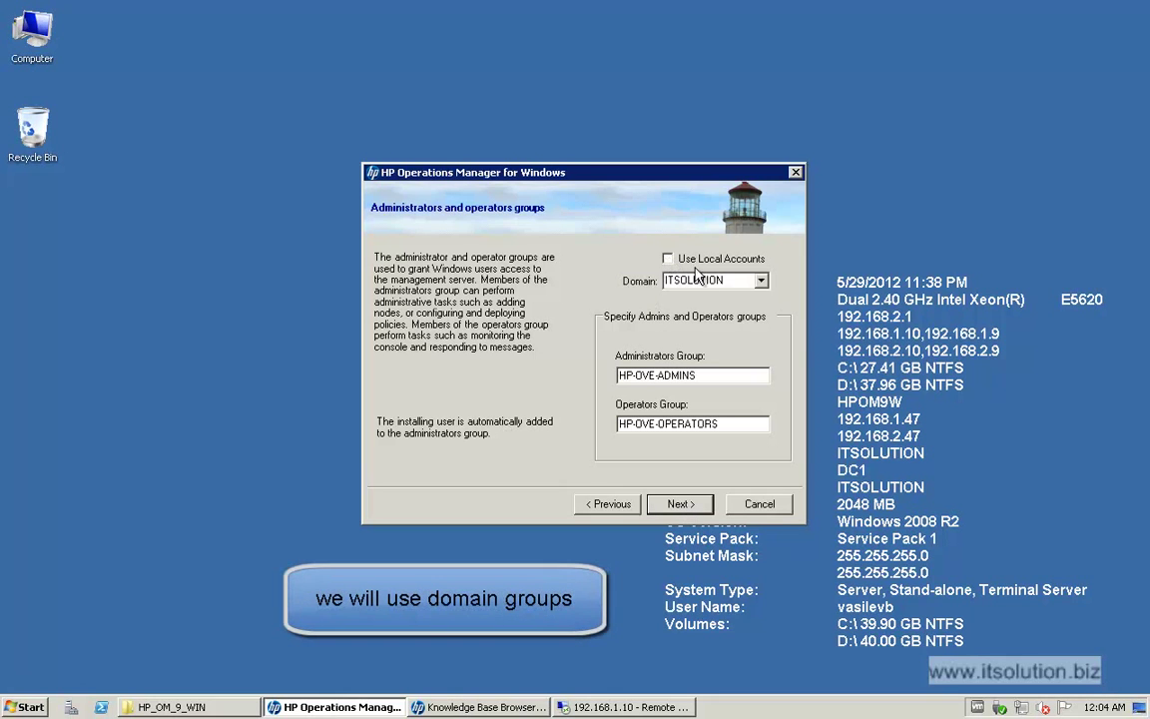
left_click_drag(696, 375, 622, 388)
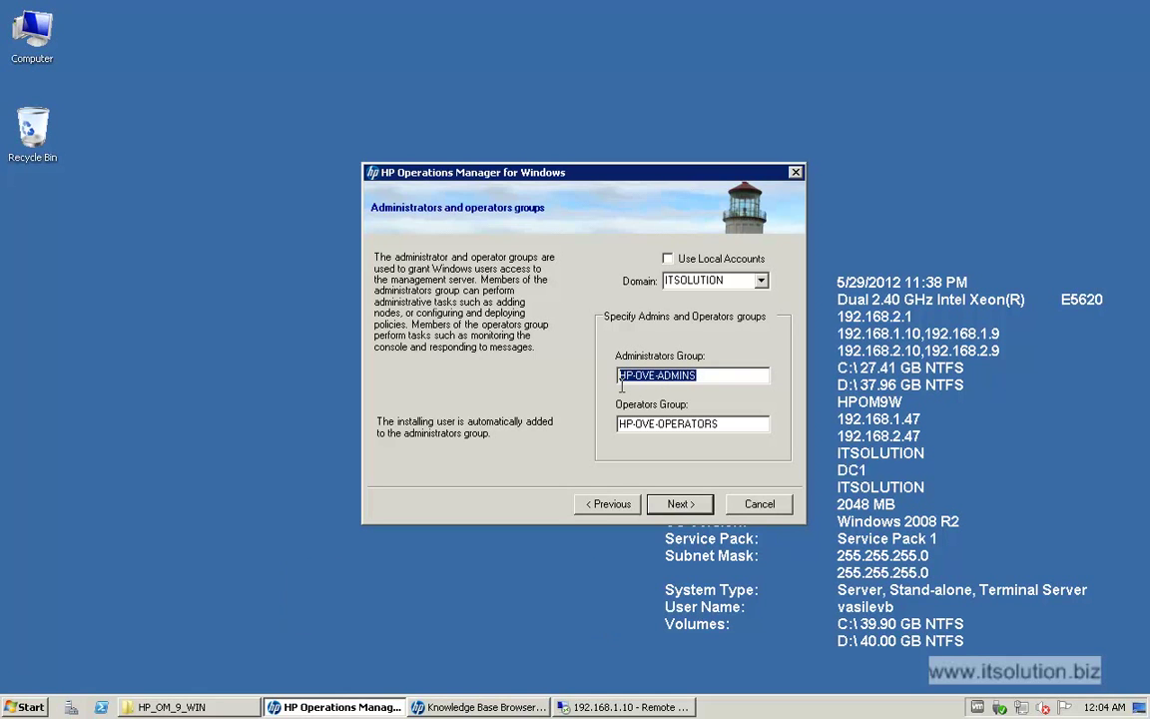
left_click(689, 506)
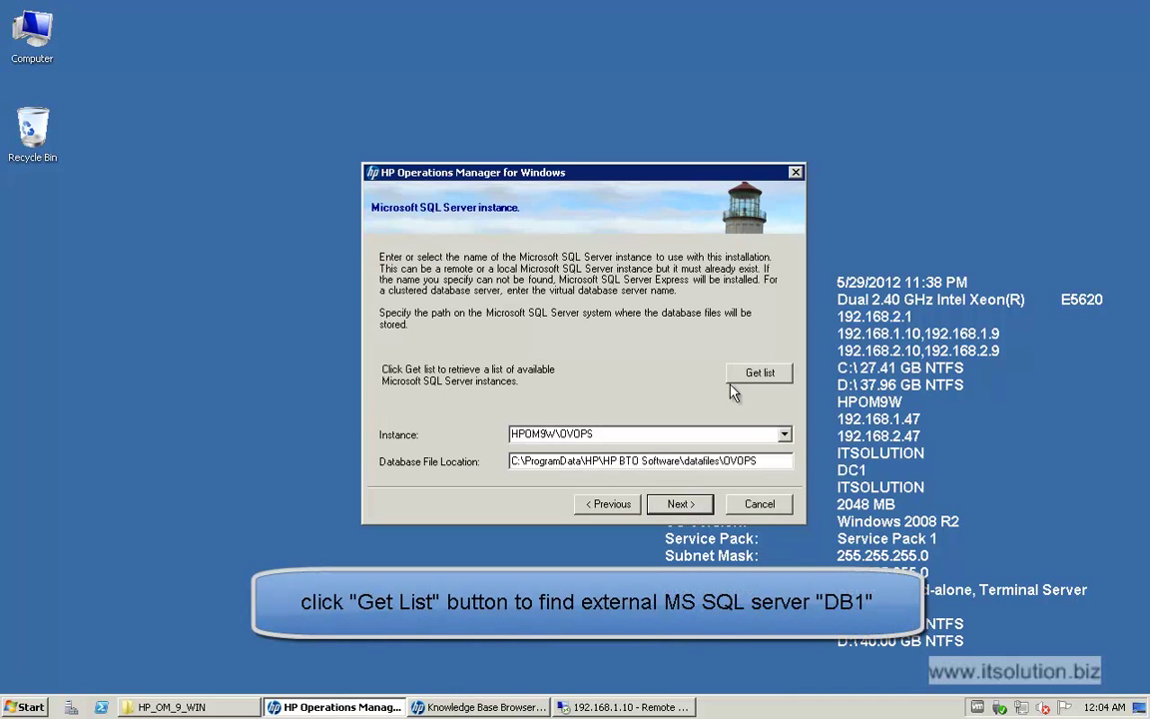
Retrieve the available Microsoft SQL Server instances and use DB1 with its default database file location
left_click(785, 436)
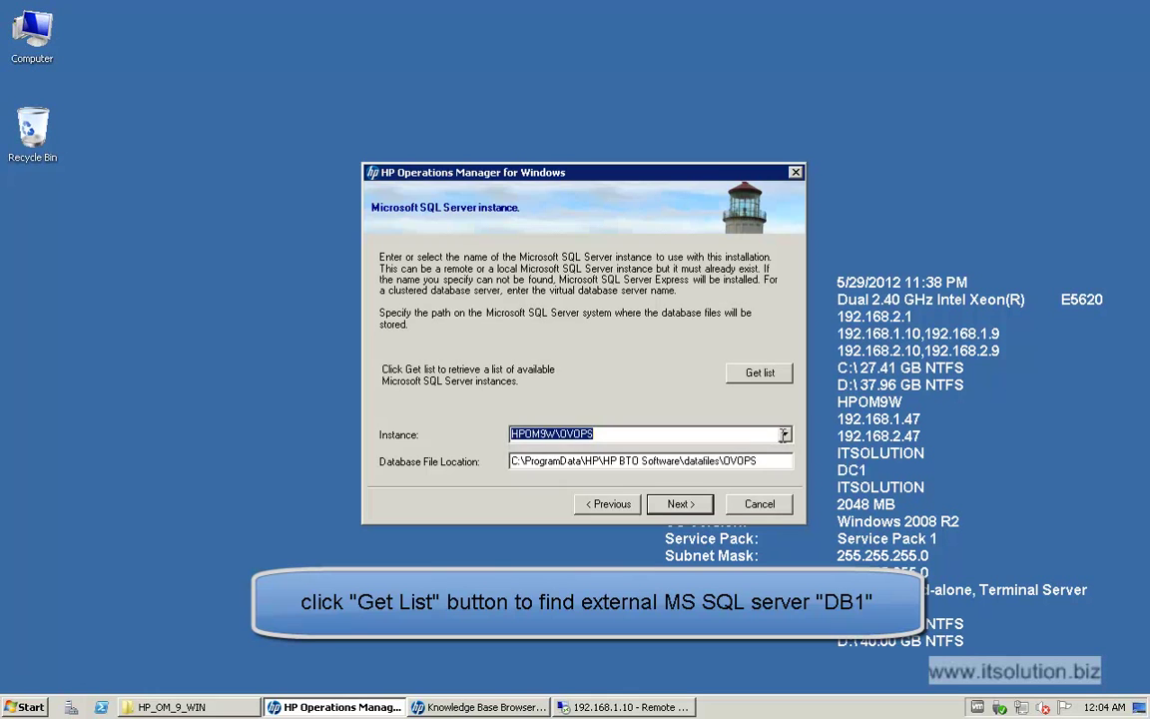
left_click(786, 437)
left_click(763, 372)
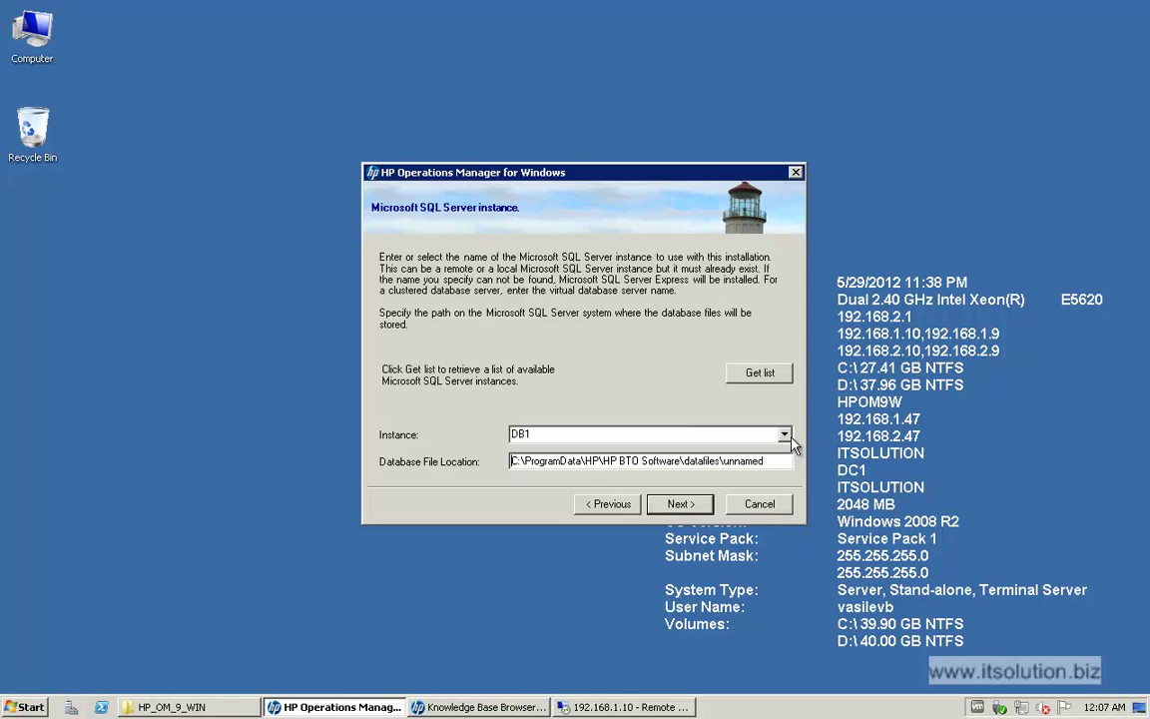
left_click(682, 506)
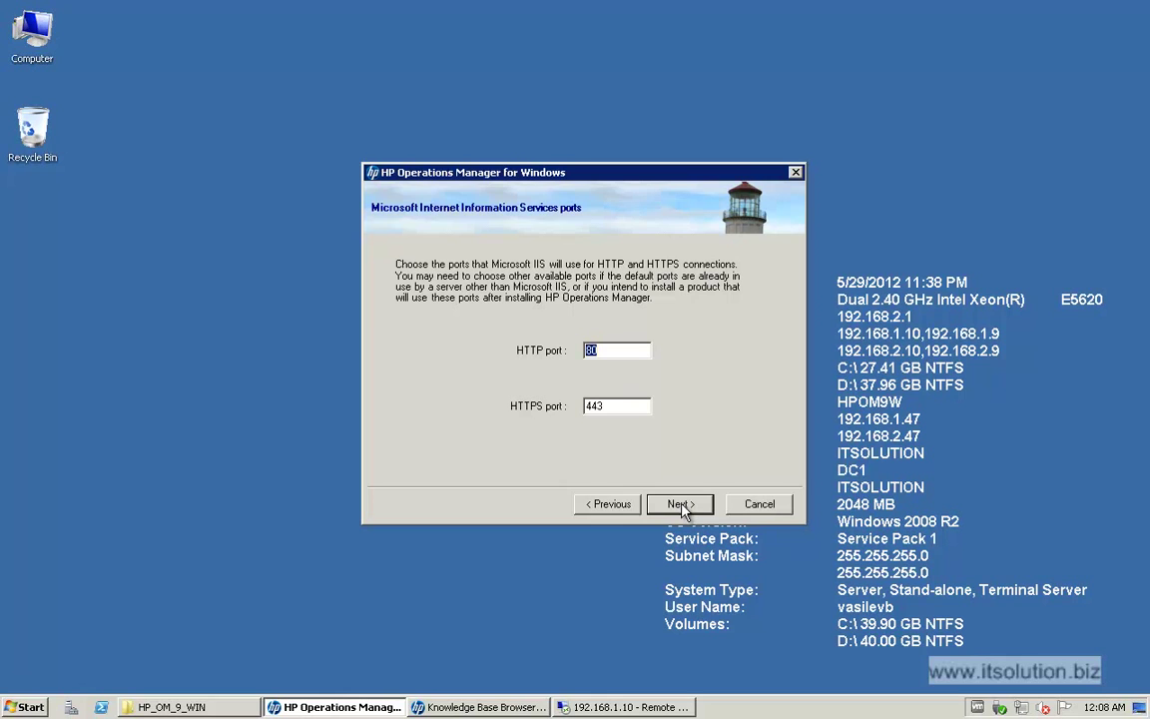
Keep IIS on HTTP port 80 and HTTPS port 443, and confirm the Microsoft Windows firewall rules setup
left_click(681, 505)
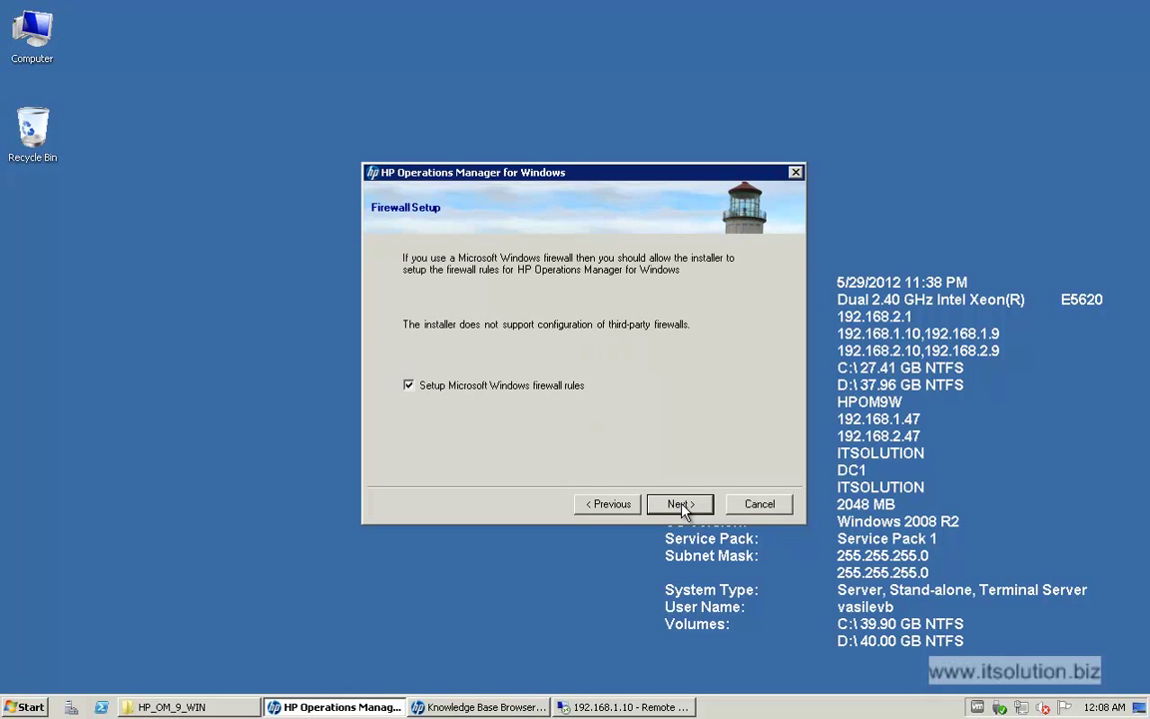
left_click(526, 388)
left_click(680, 505)
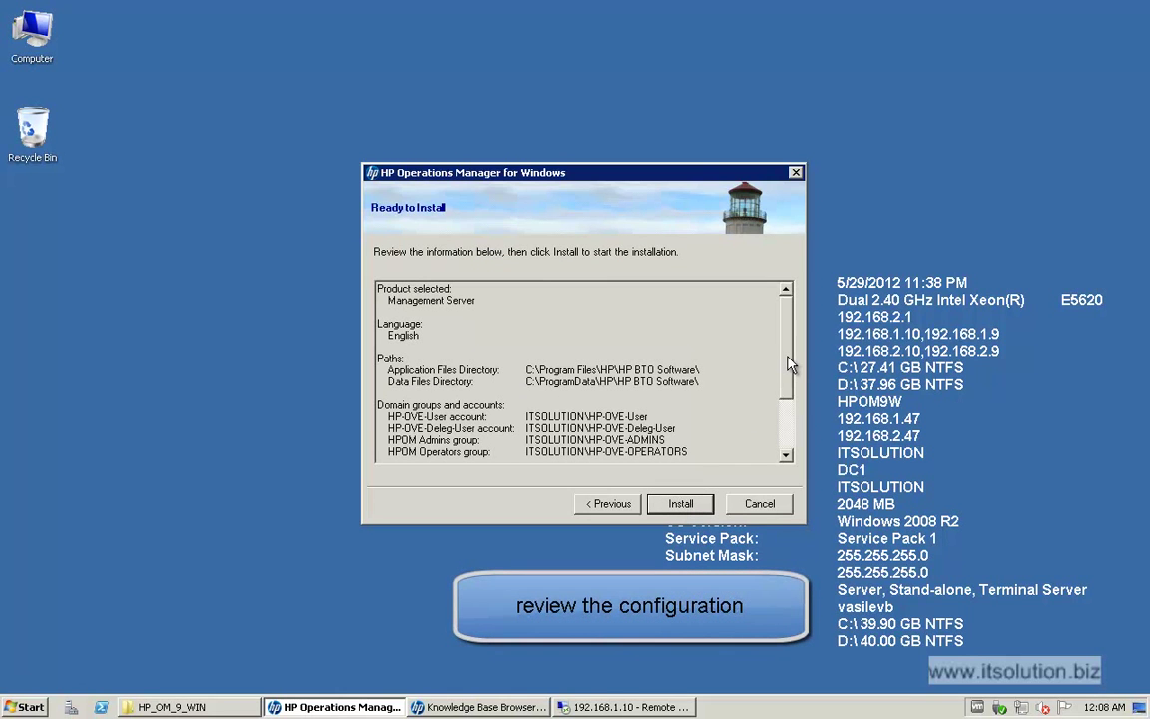
Review the whole configuration summary and run the HP Operations Manager installation through to its end
left_click_drag(789, 365, 788, 417)
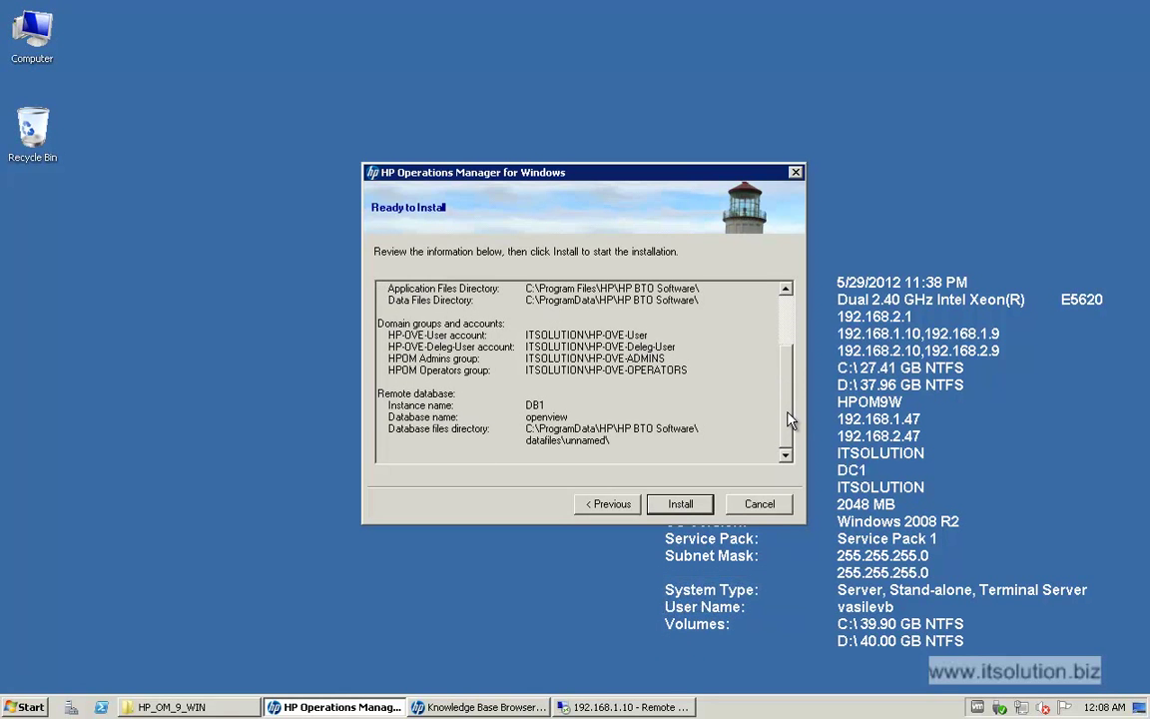
left_click(687, 504)
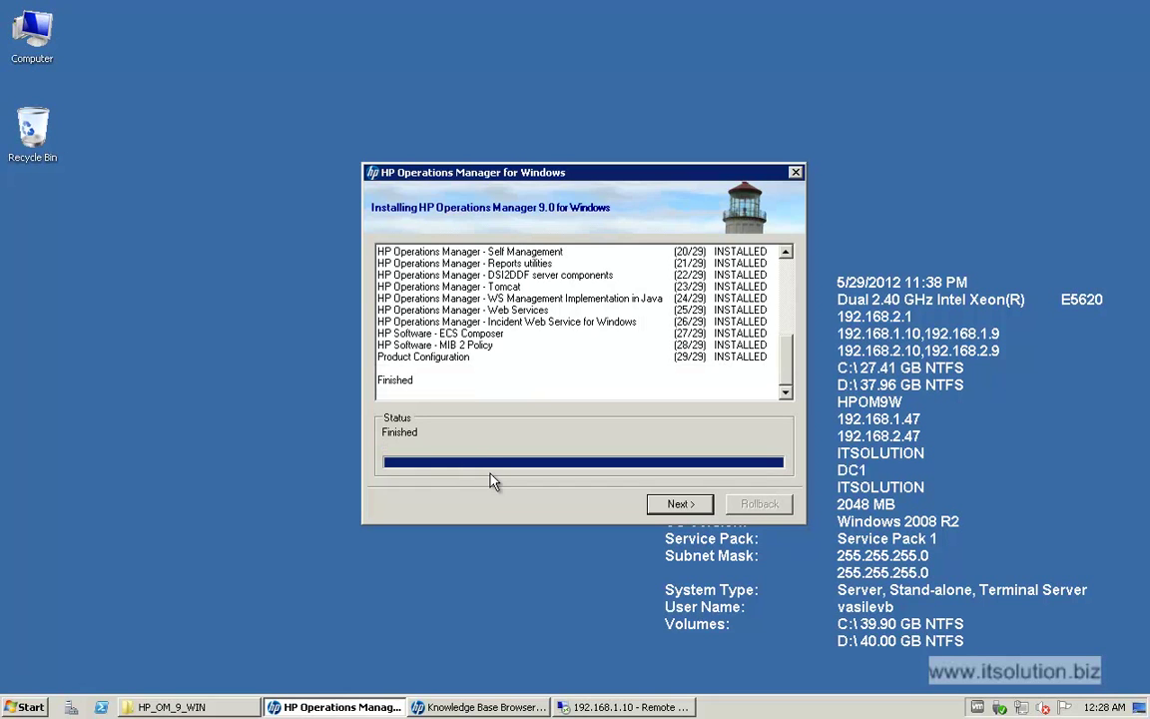
left_click(673, 504)
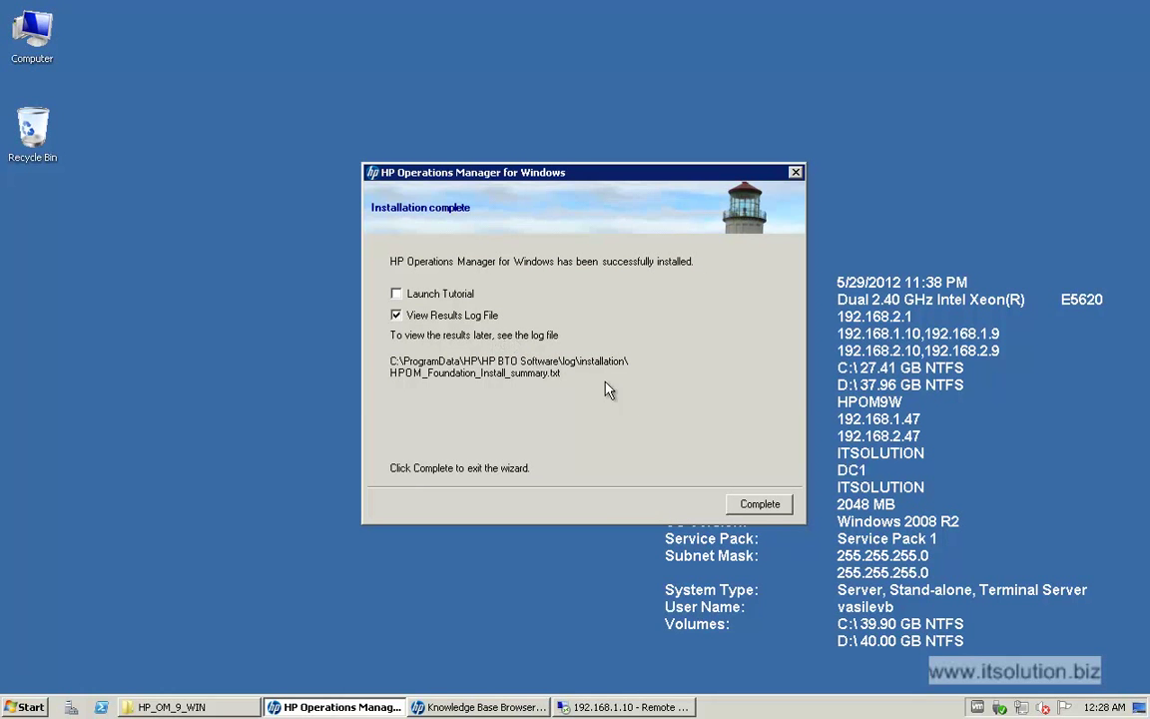
Complete the wizard with the results log file opened for viewing, and close the log after checking it
left_click(760, 504)
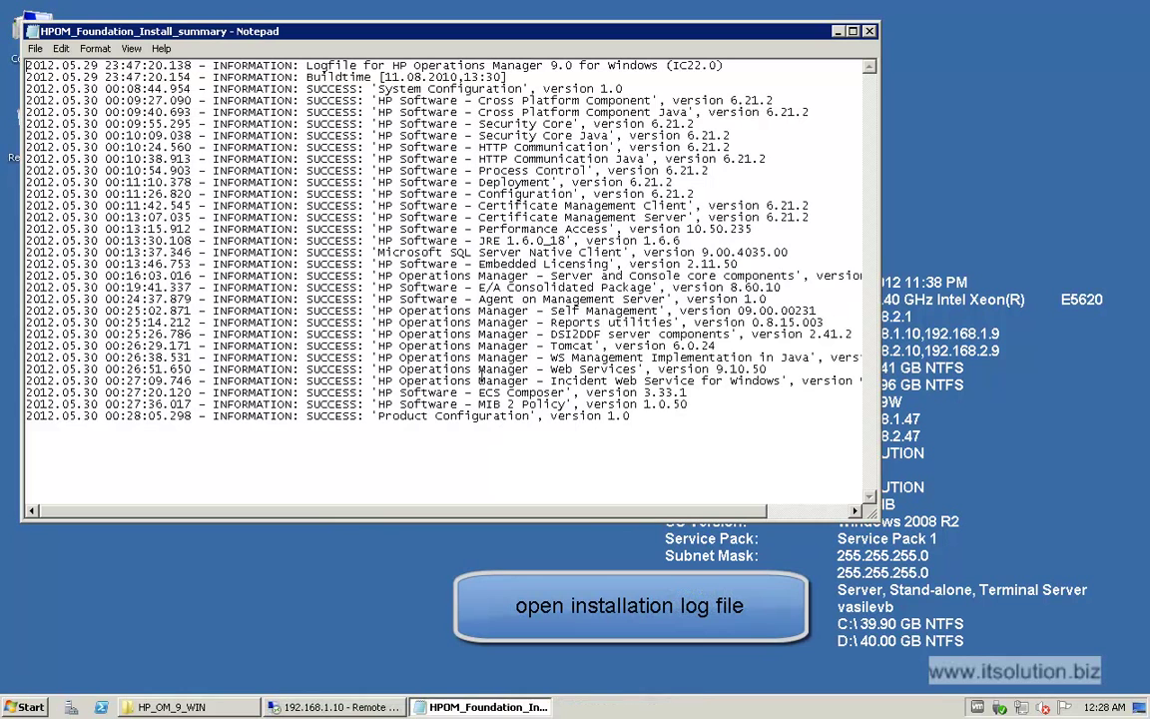
left_click(870, 31)
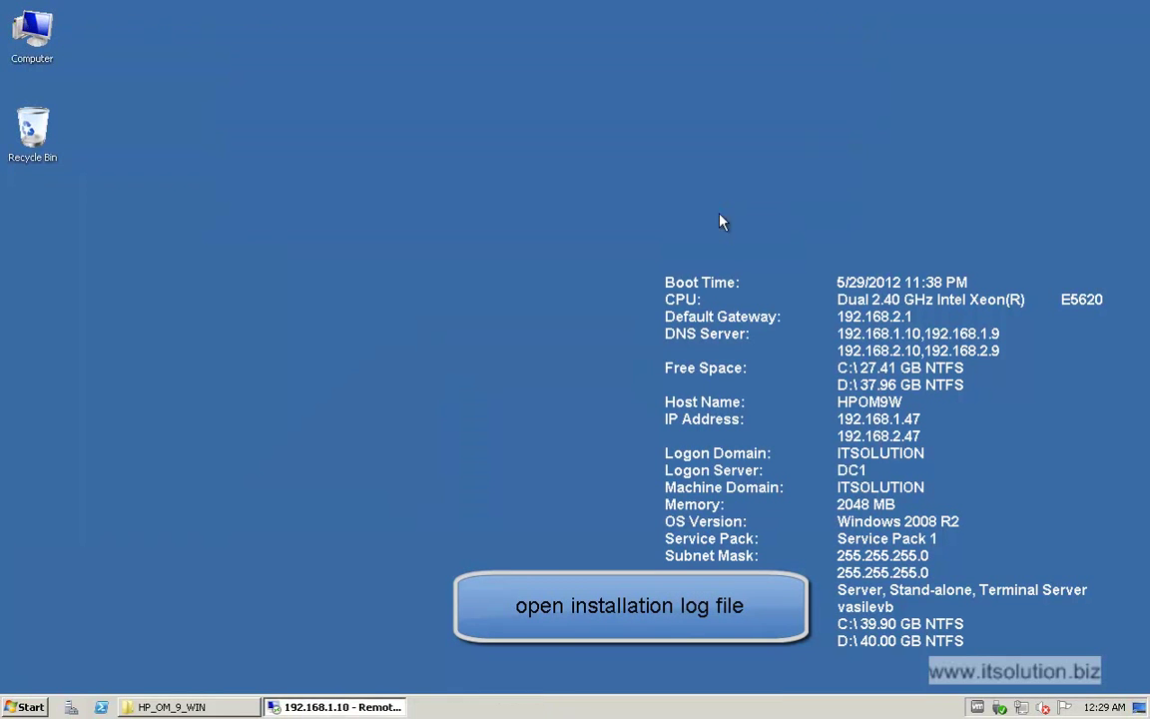
Launch the HP Operations Manager Console and connect it to the HPOM9W server
left_click(33, 707)
left_click(88, 649)
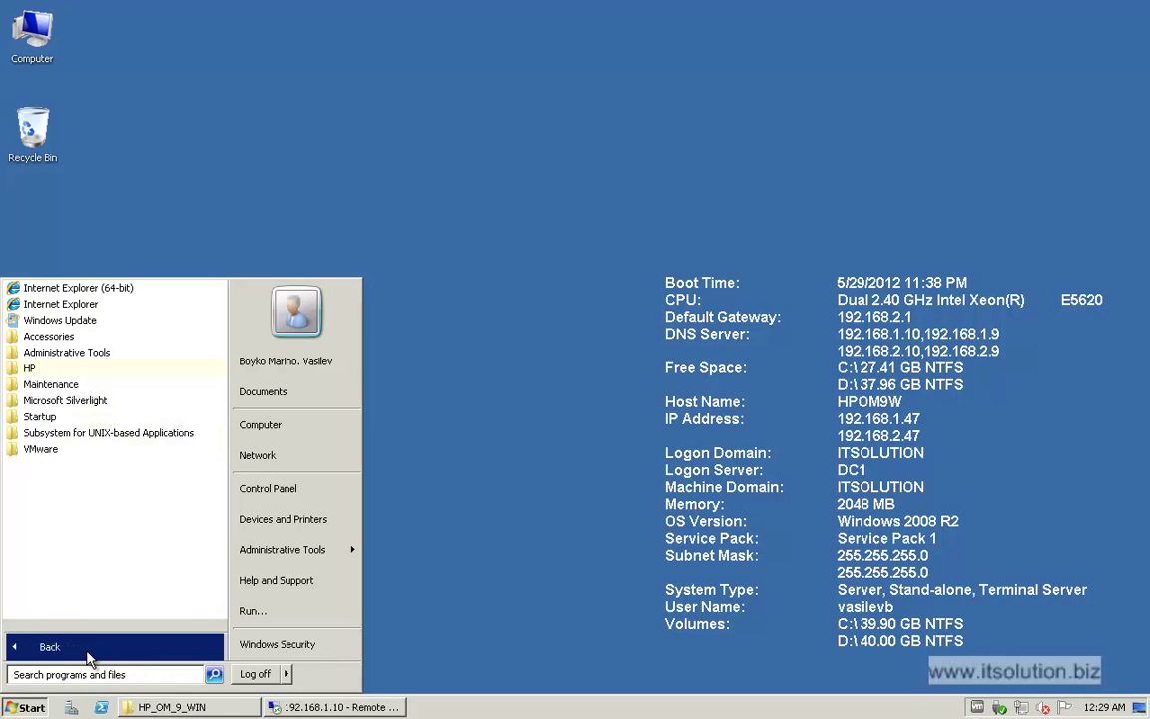
left_click(109, 368)
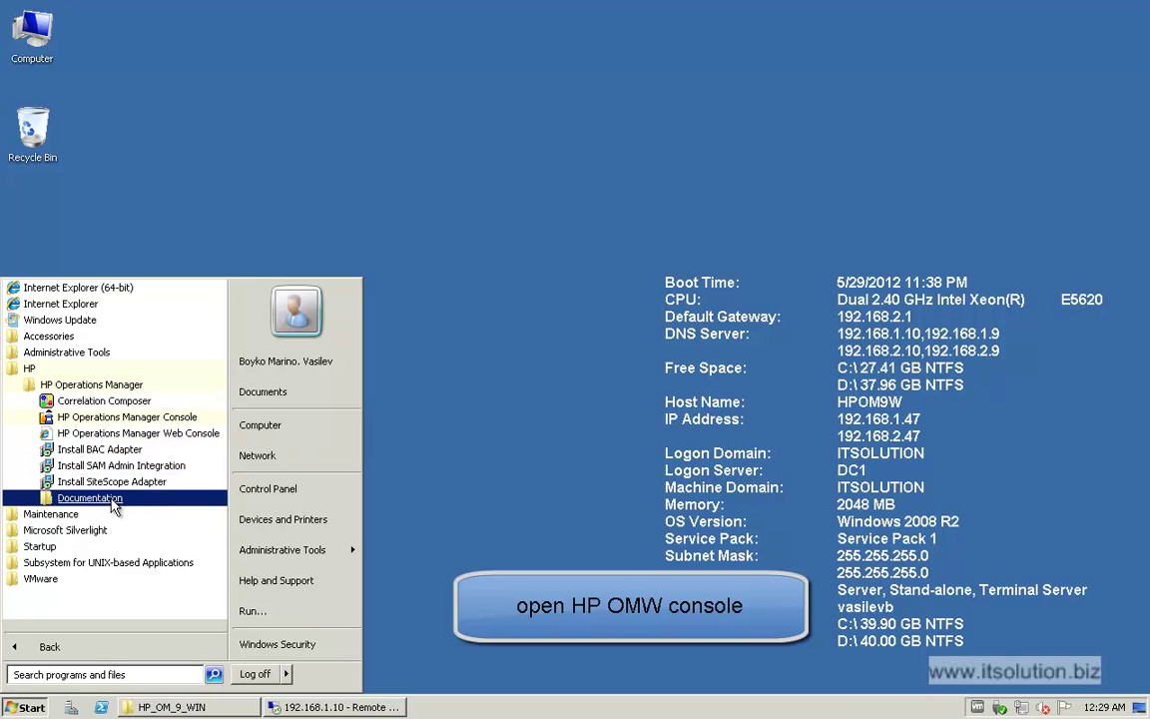
left_click(112, 418)
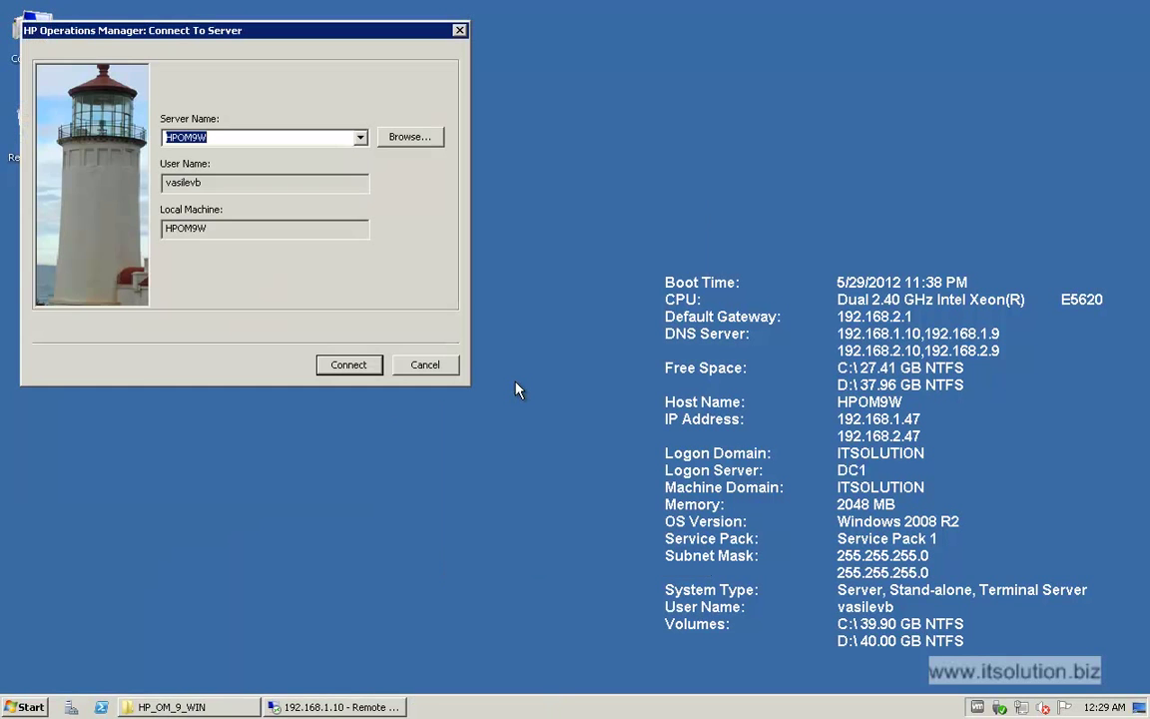
left_click(358, 372)
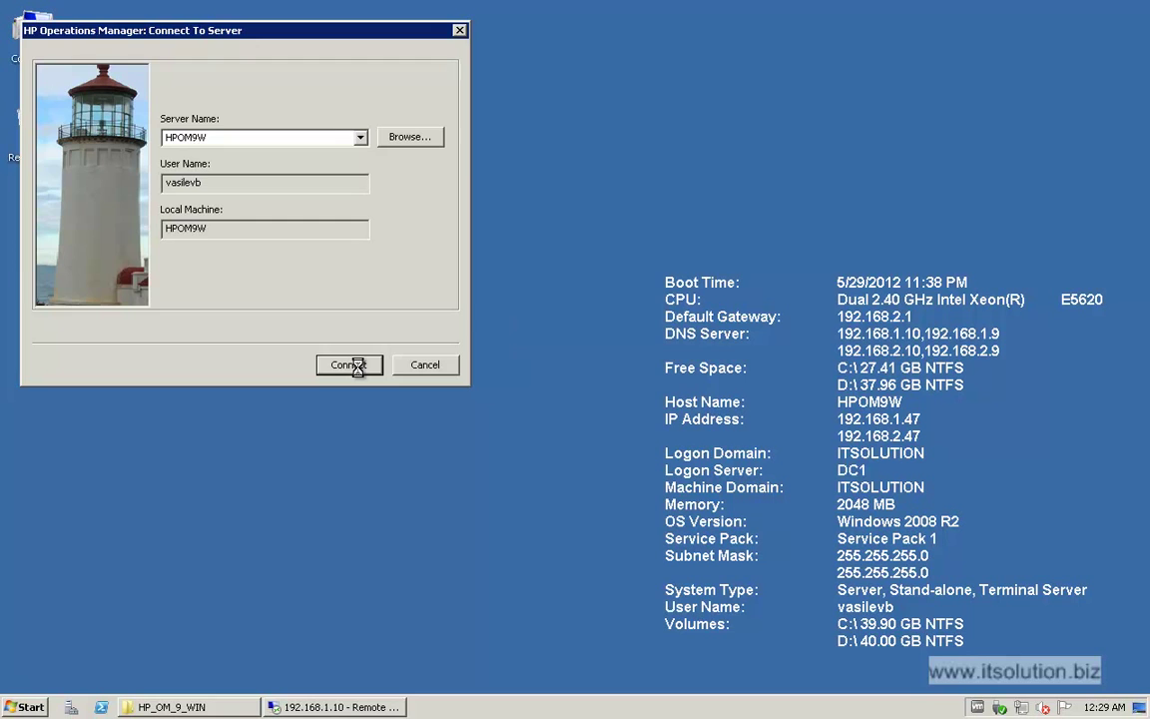